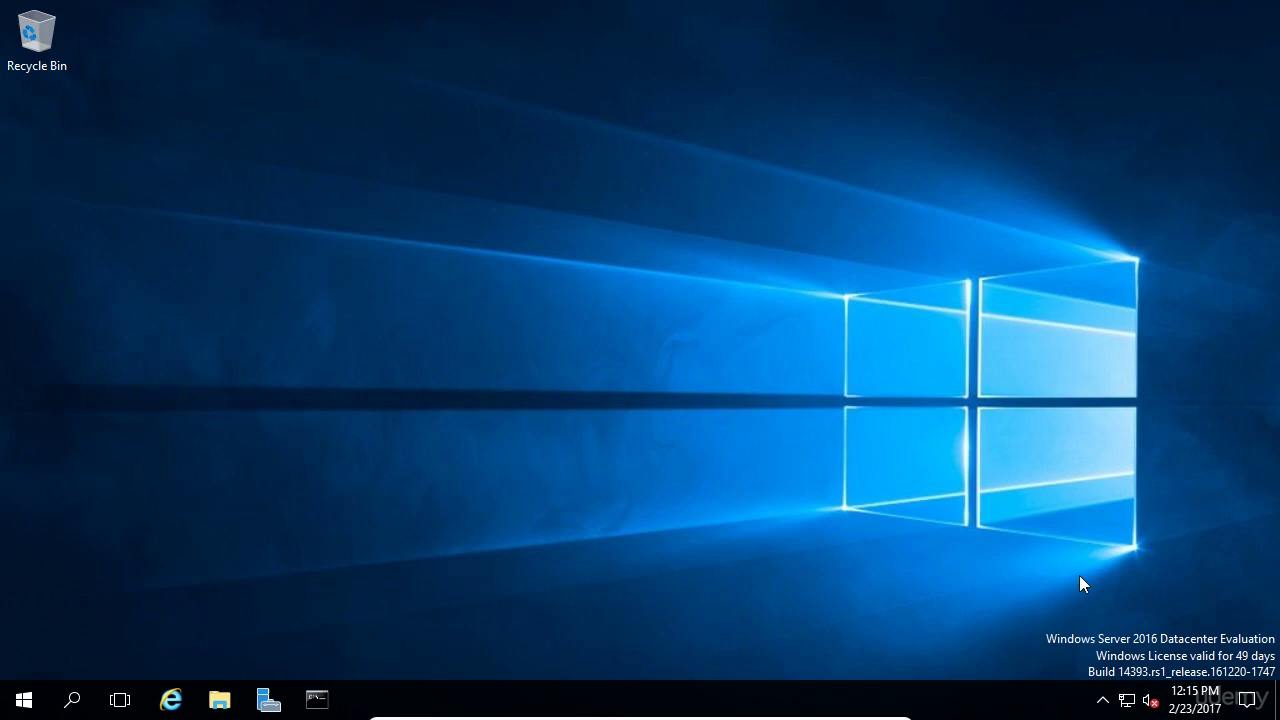
Open File Explorer and browse This PC into the Windows folder on Local Disk (C:)
click(217, 703)
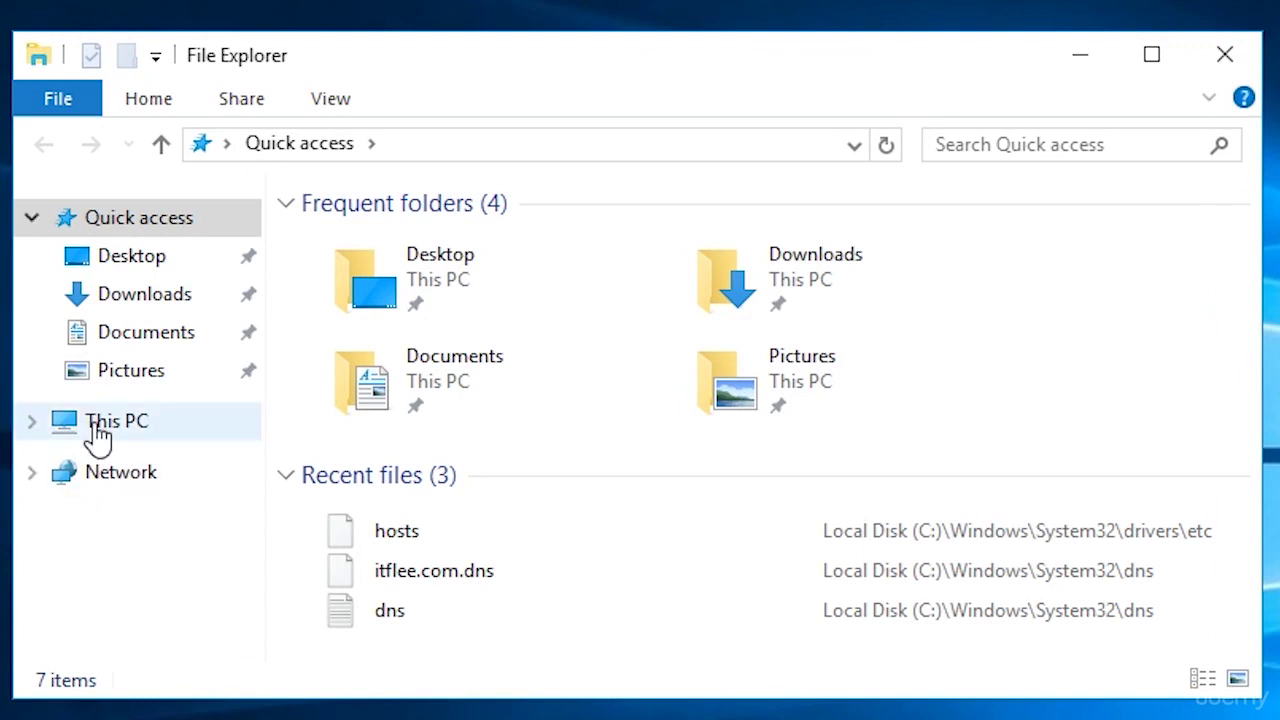
click(96, 426)
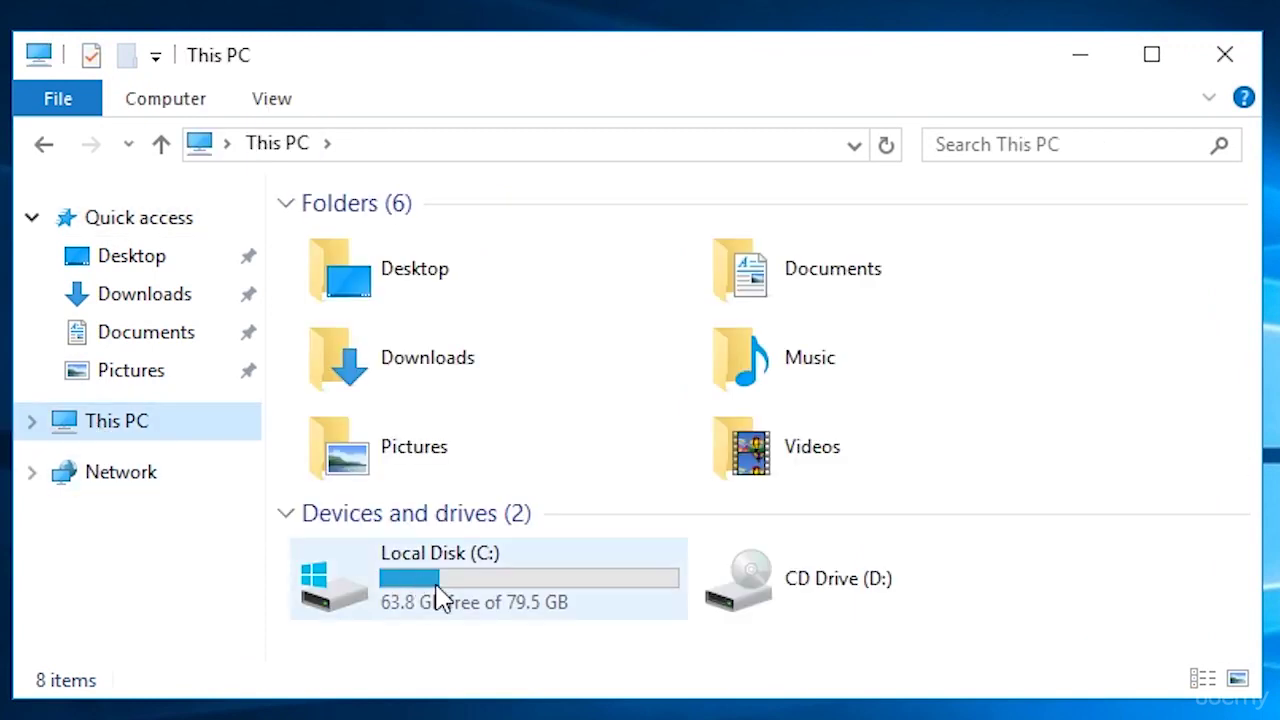
double_click(440, 594)
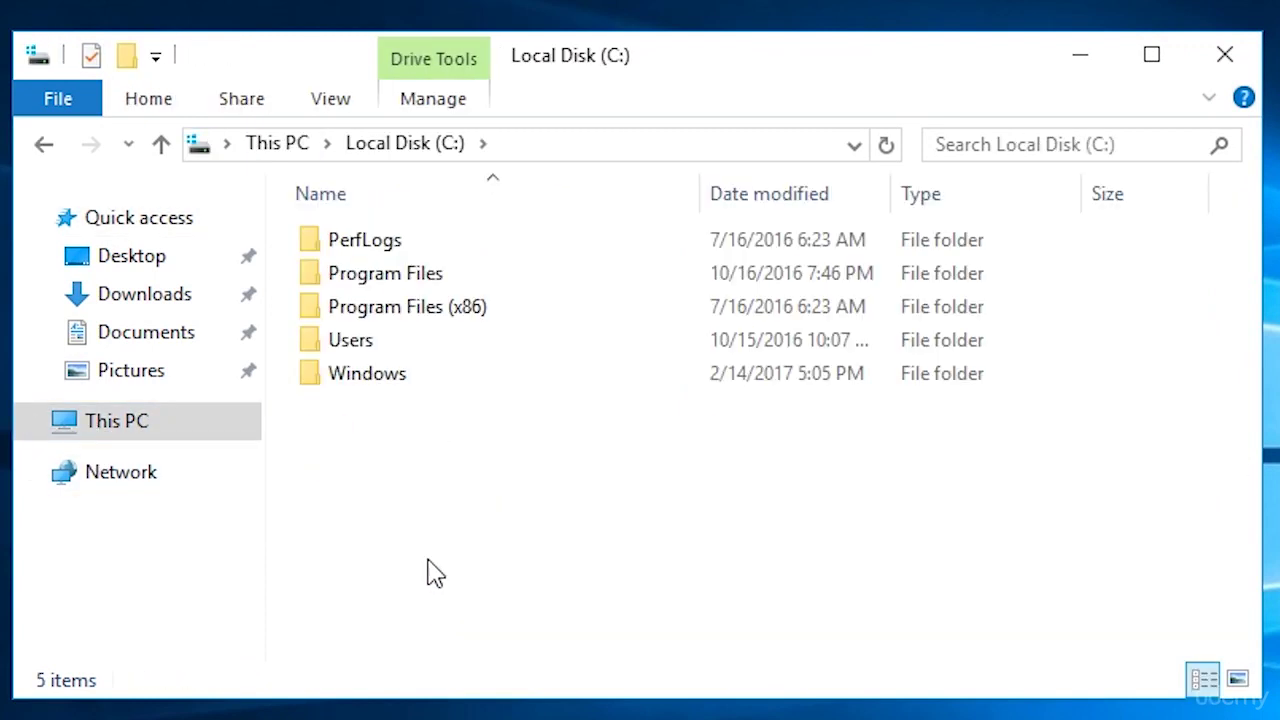
double_click(391, 376)
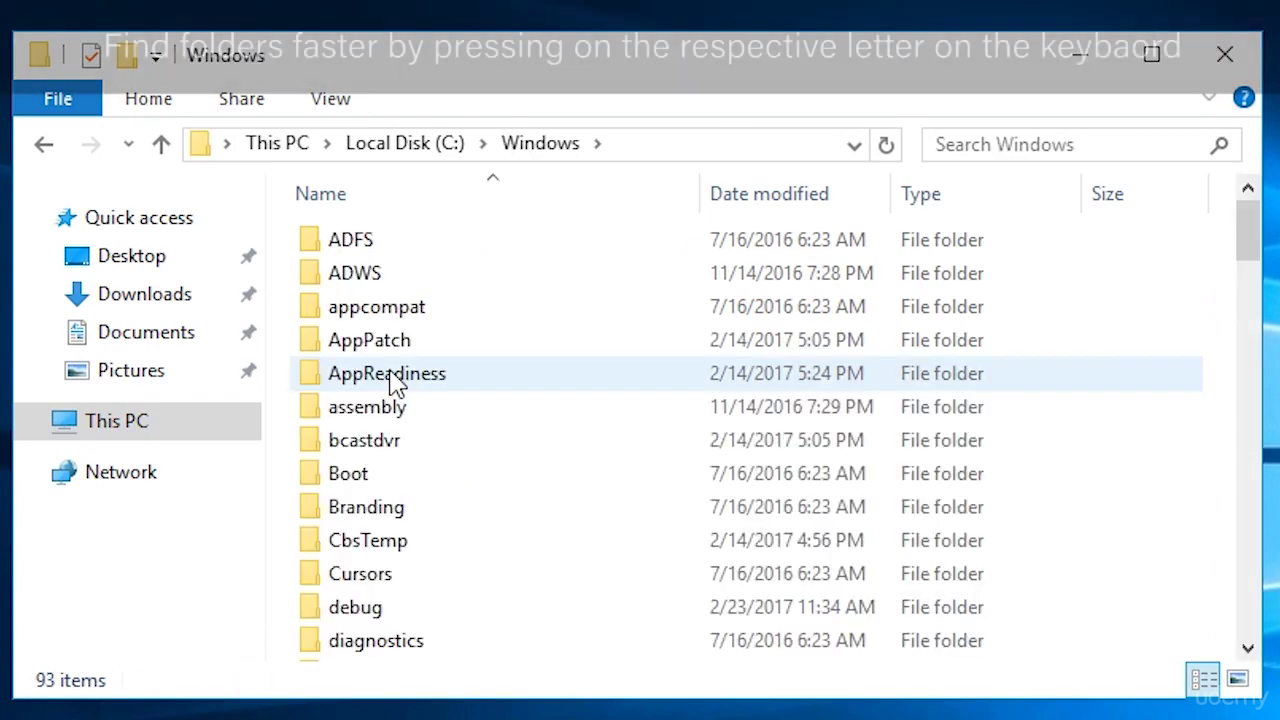
Go through System32 and drivers into the etc folder and select the hosts file
key(s)
key(y)
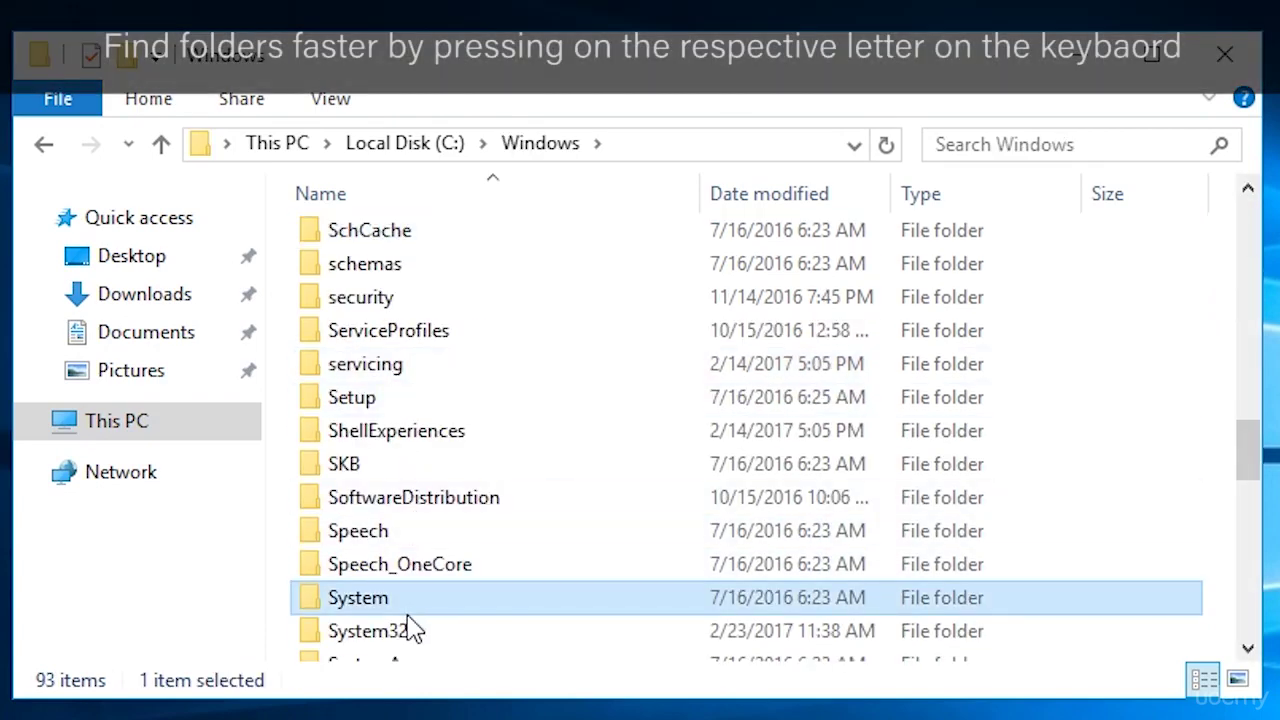
click(404, 638)
double_click(403, 637)
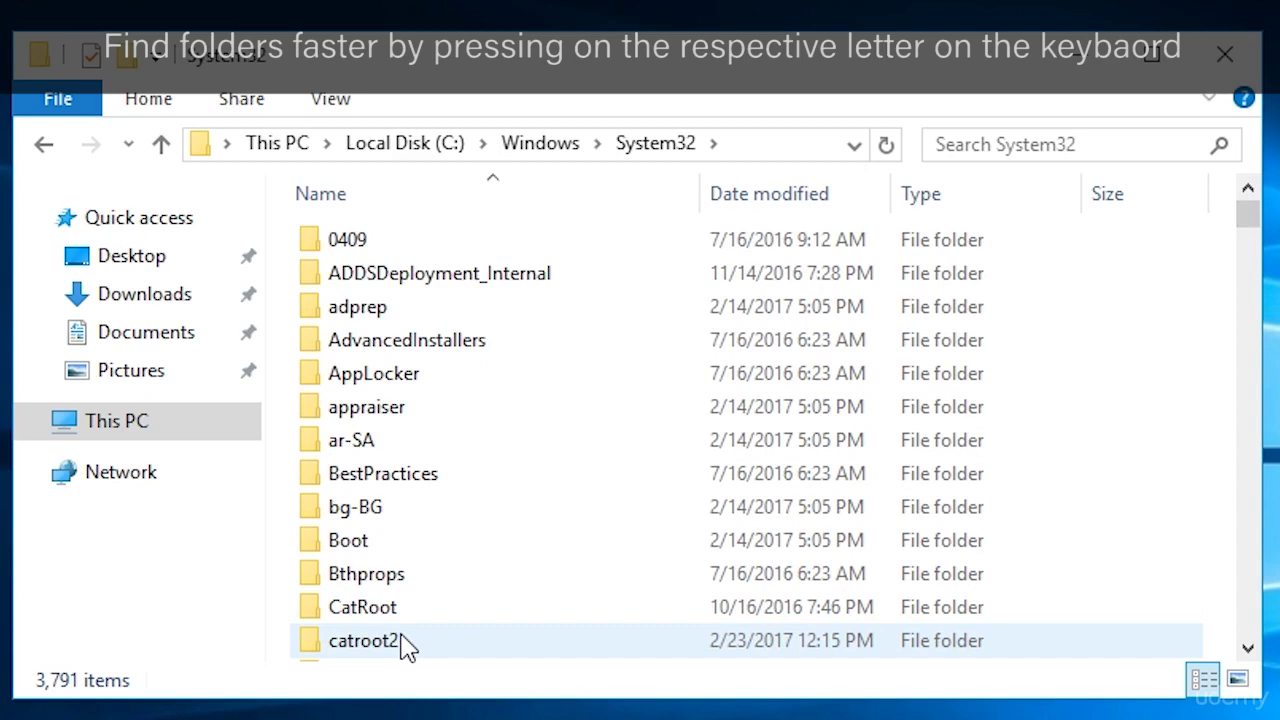
key(d)
key(r)
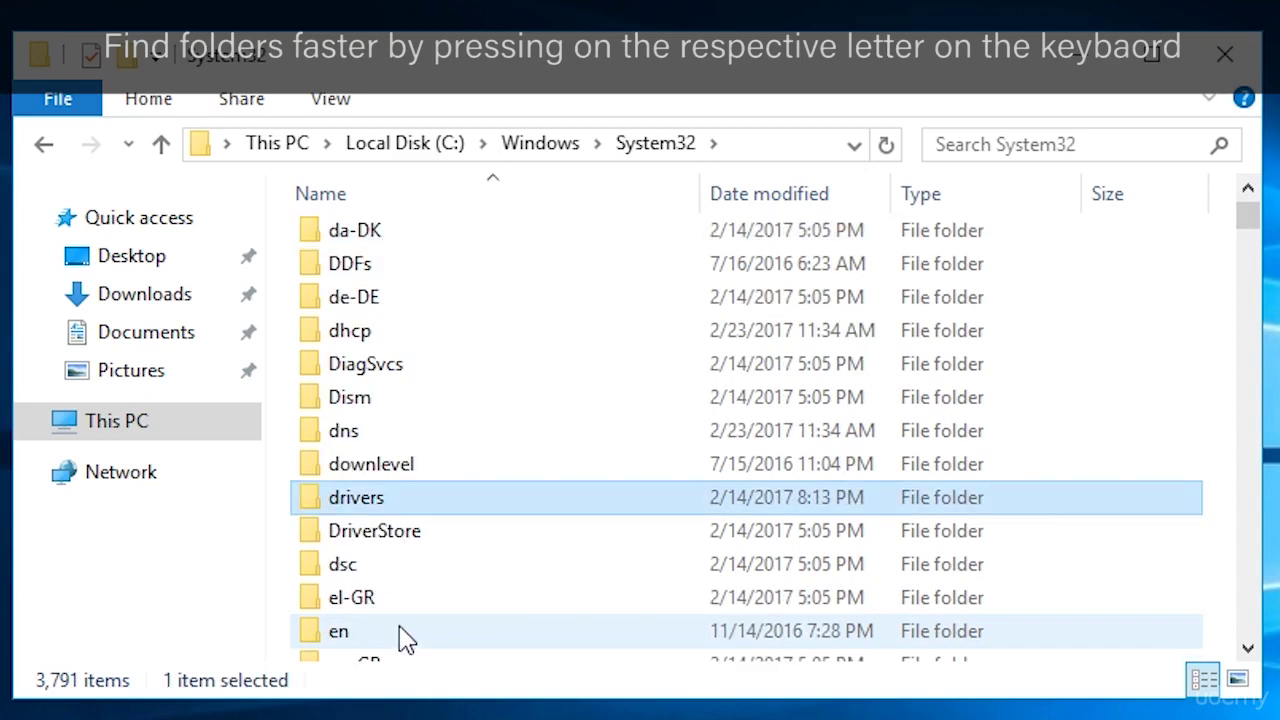
double_click(405, 500)
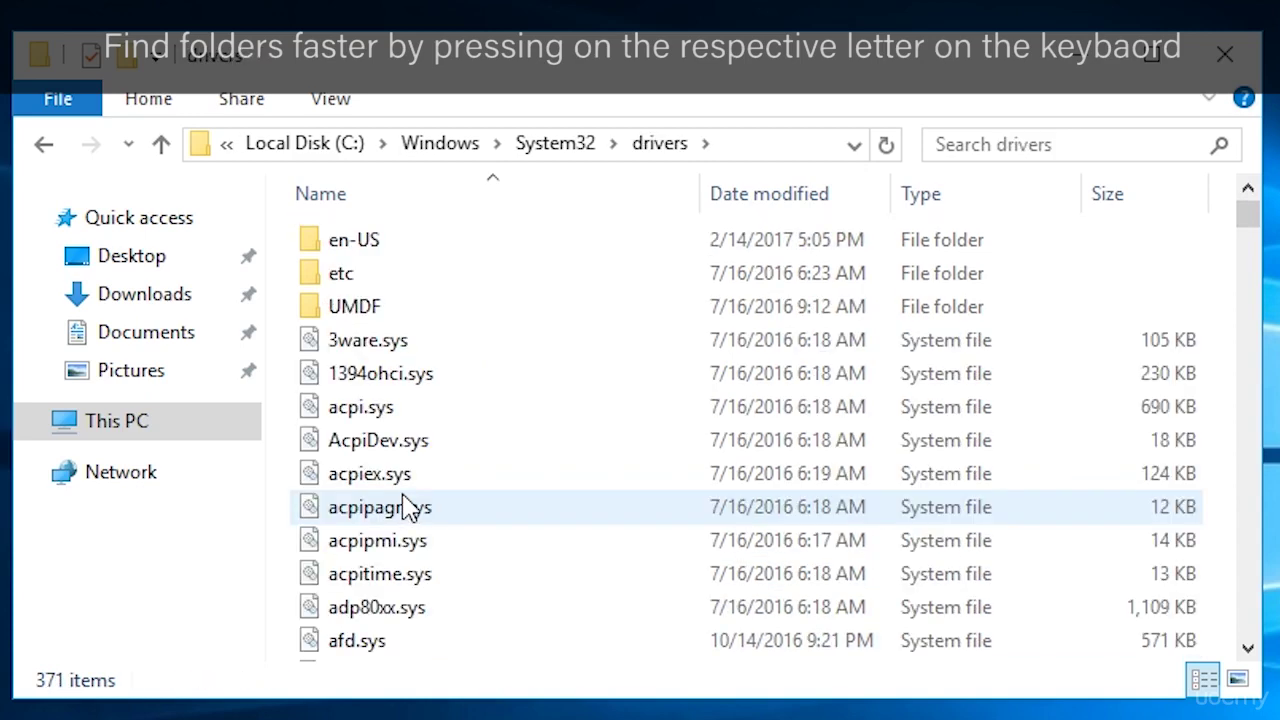
double_click(397, 288)
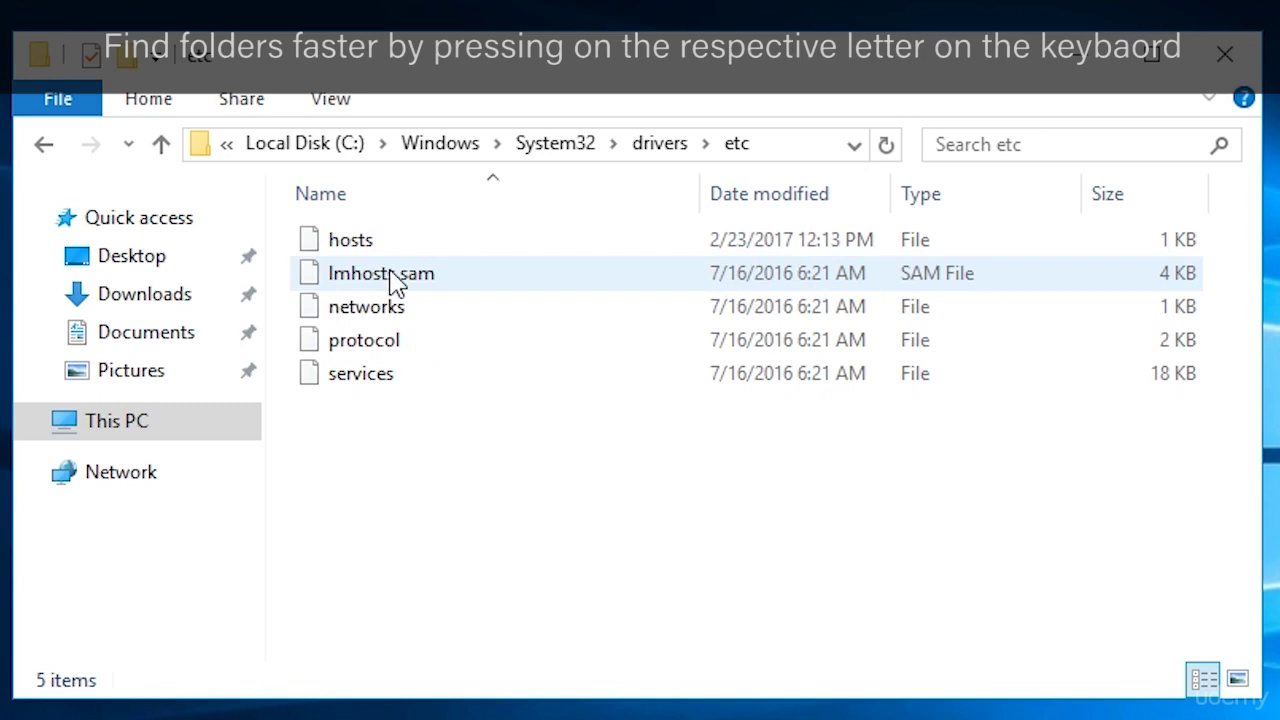
click(400, 255)
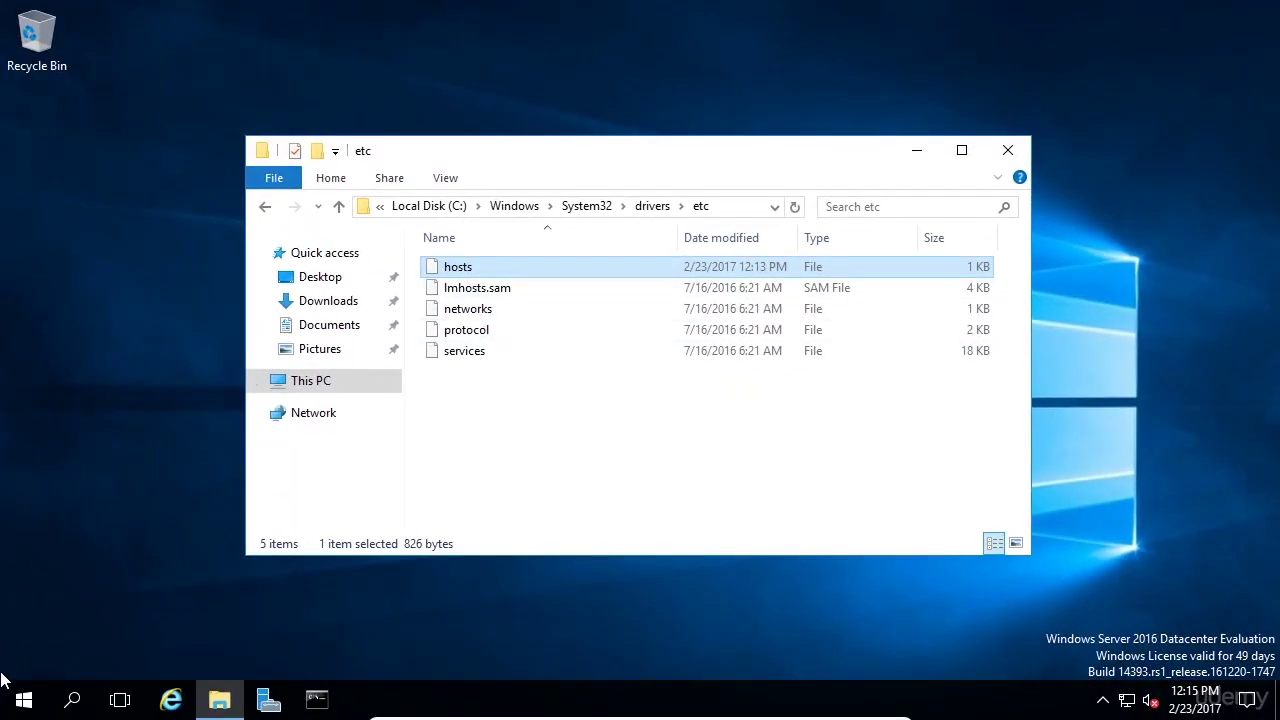
Search the Start menu for notepad and run Notepad as administrator
click(4, 708)
text(no)
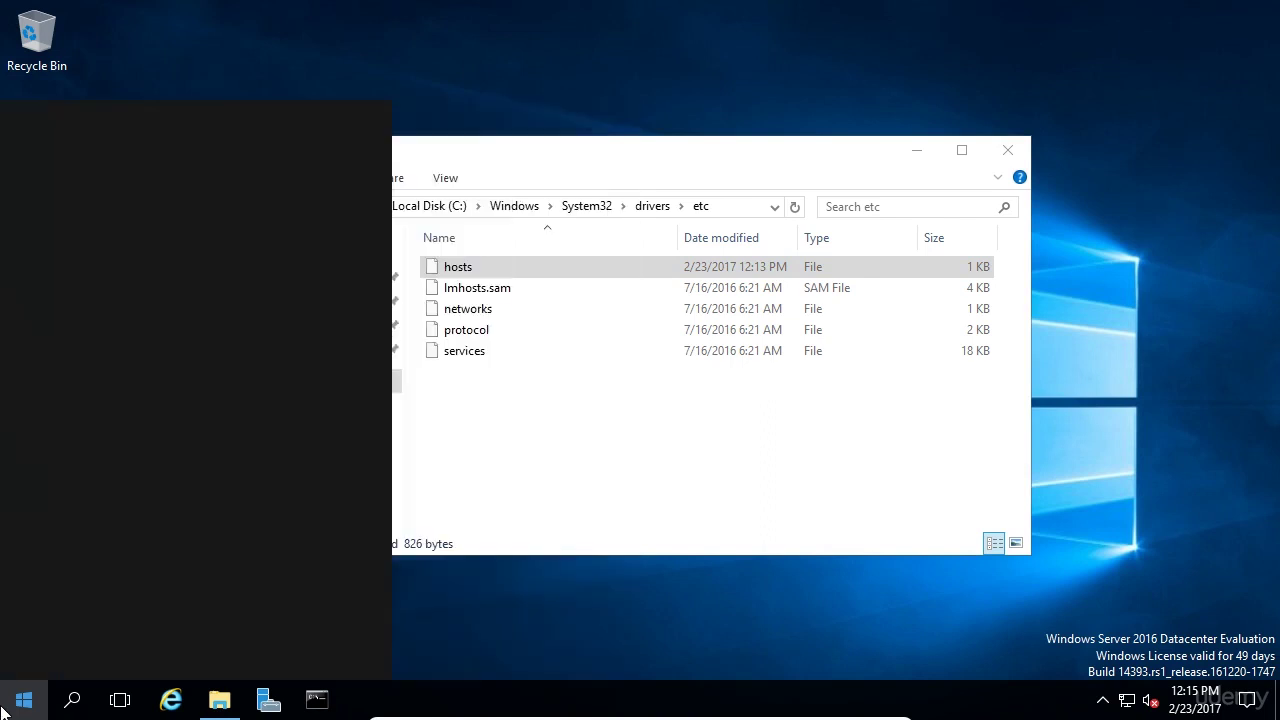
text(tepad)
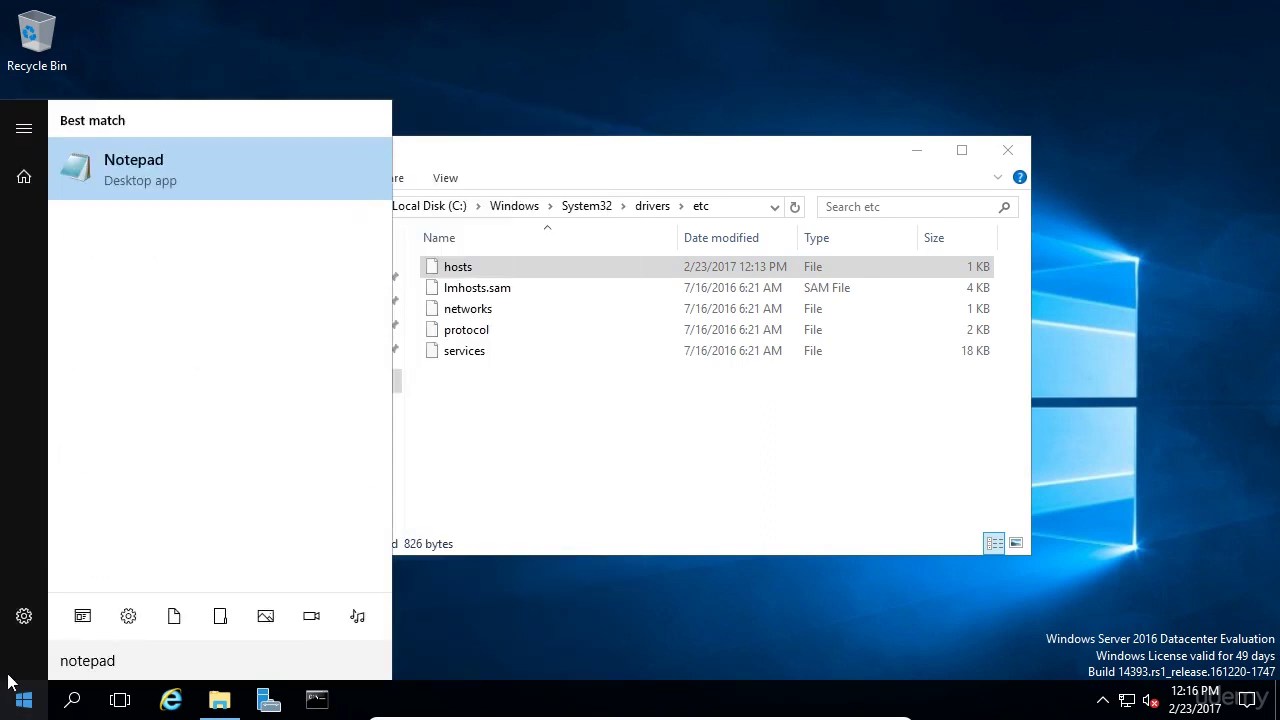
right_click(190, 178)
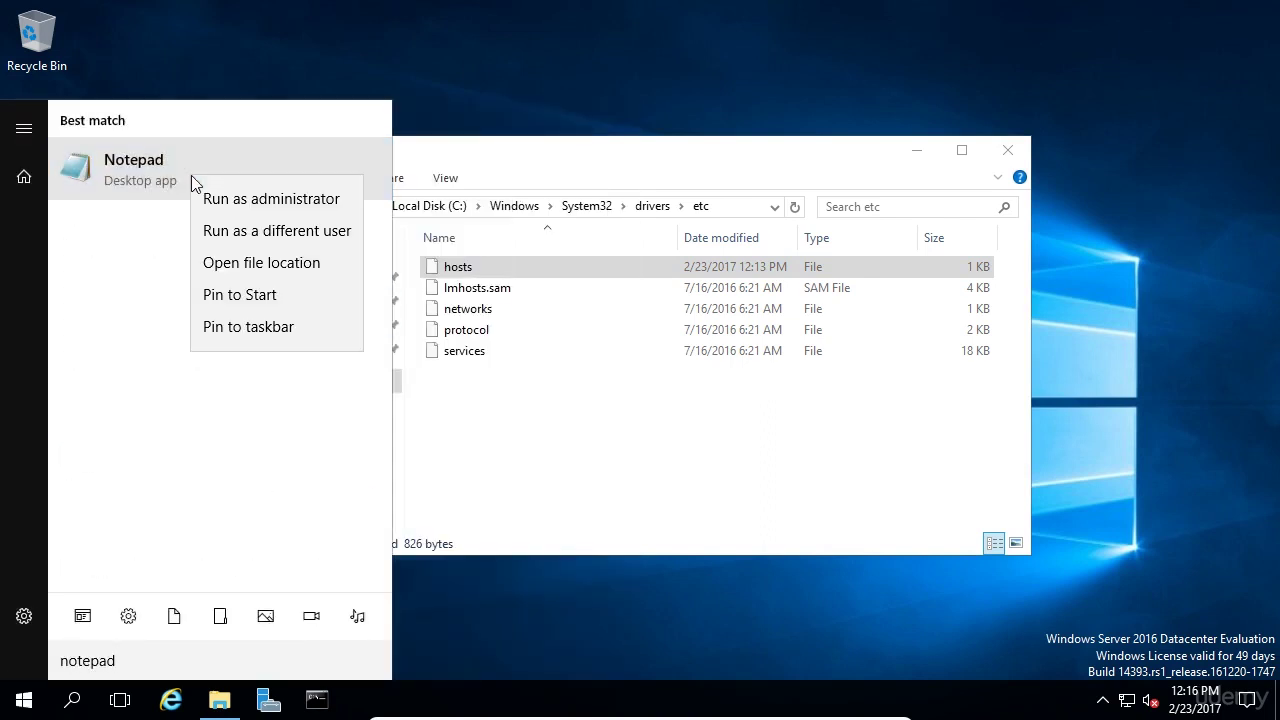
click(245, 200)
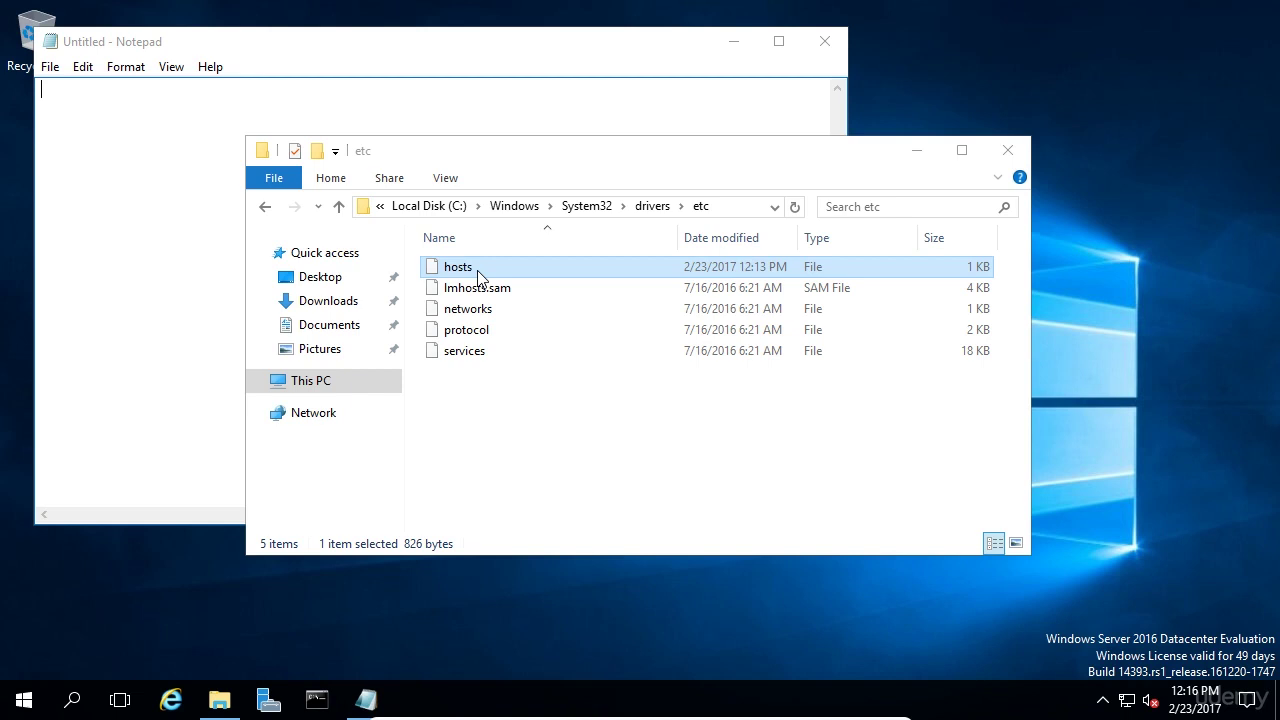
Drag the hosts file into the elevated Notepad and place the cursor on the empty line after localhost
drag(477, 270, 161, 196)
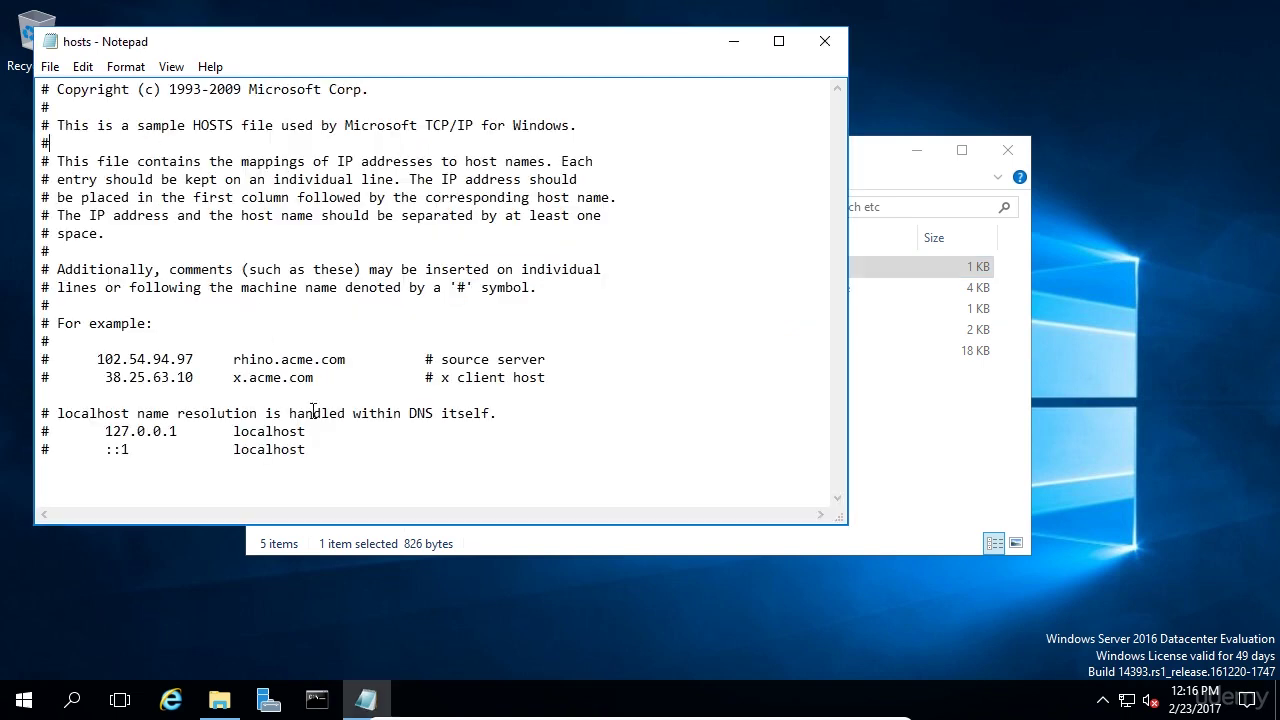
click(381, 474)
Run 'ping mytestentry' in Command Prompt, highlight the 'could not find host' error, and return to Notepad
click(320, 700)
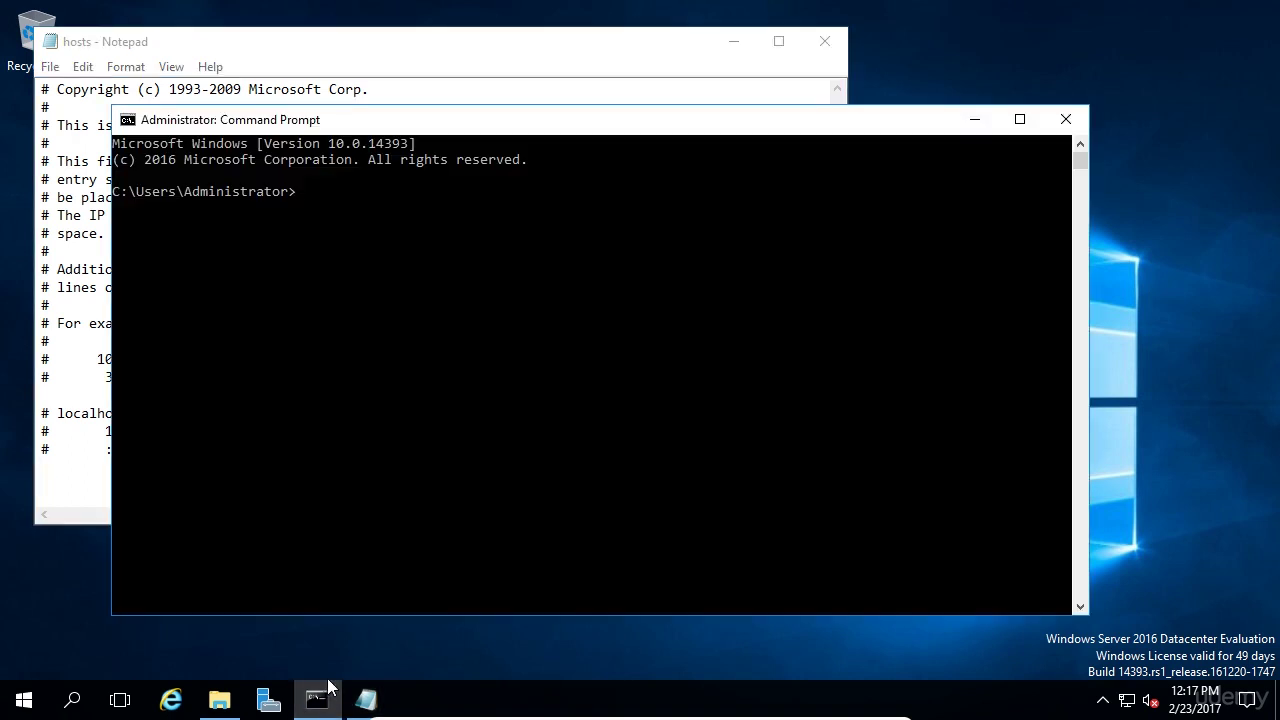
text(ping mytestentry)
key(Return)
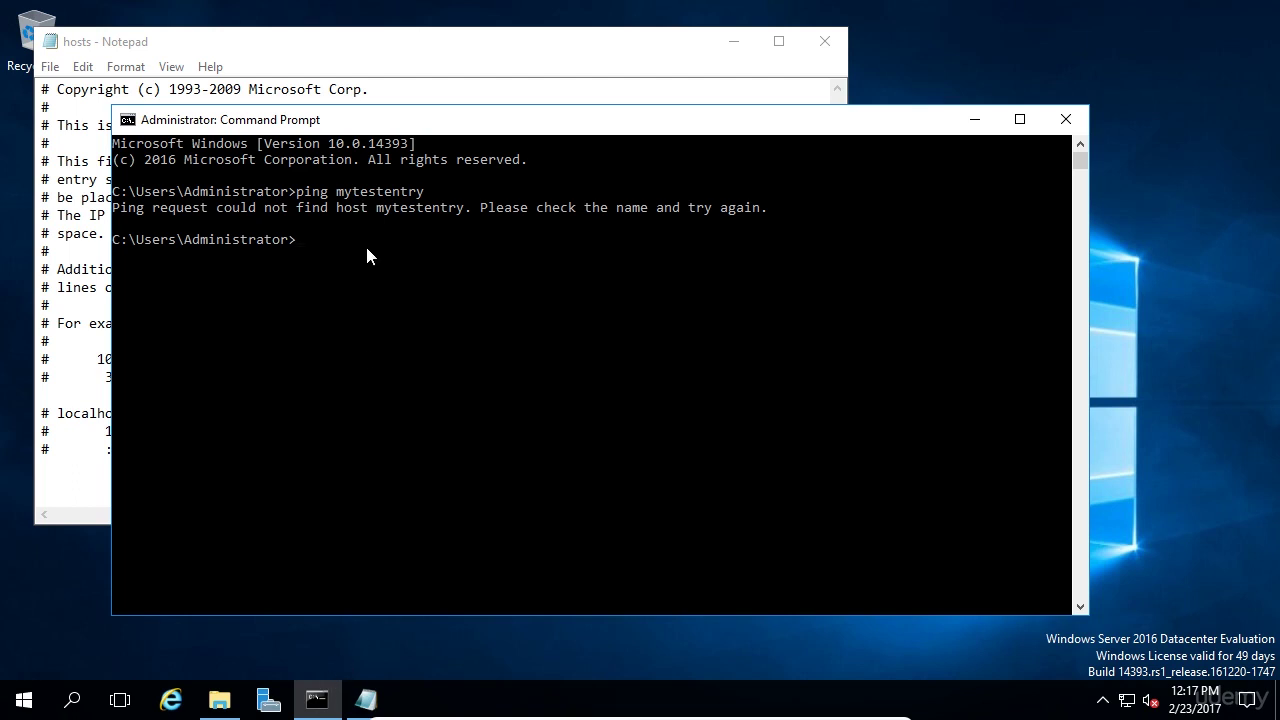
drag(217, 208, 342, 216)
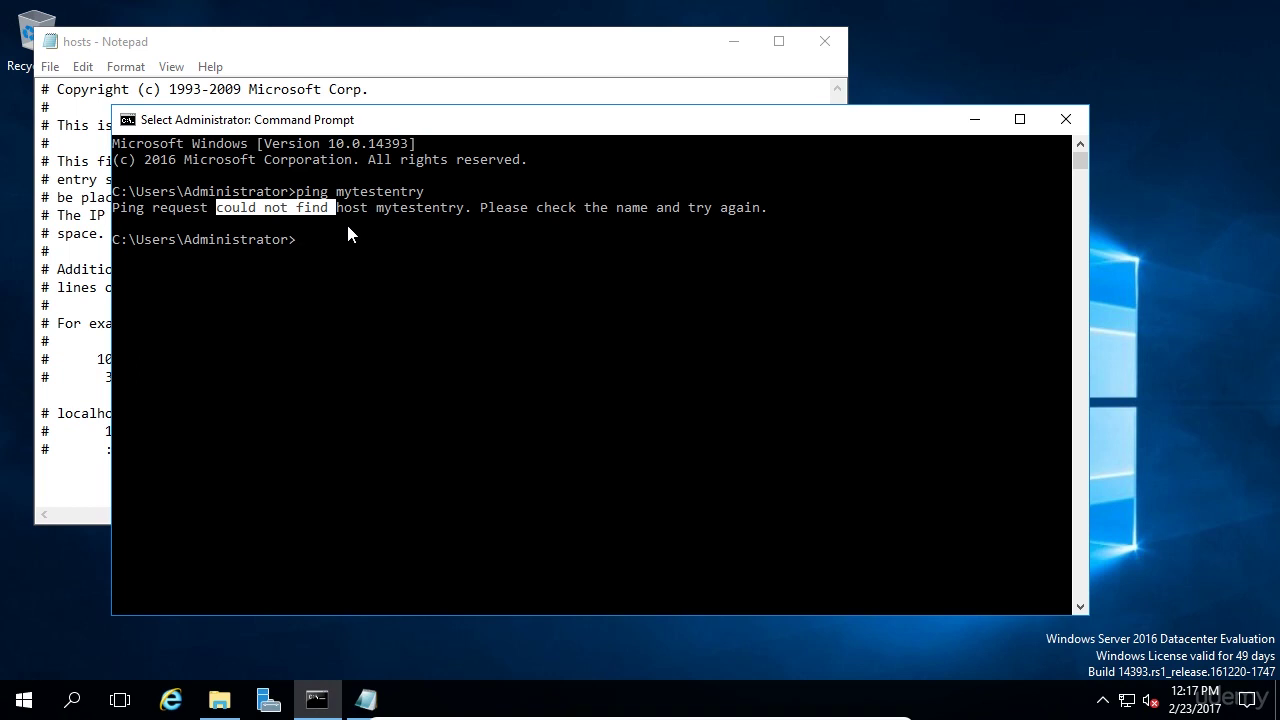
key(alt+Tab)
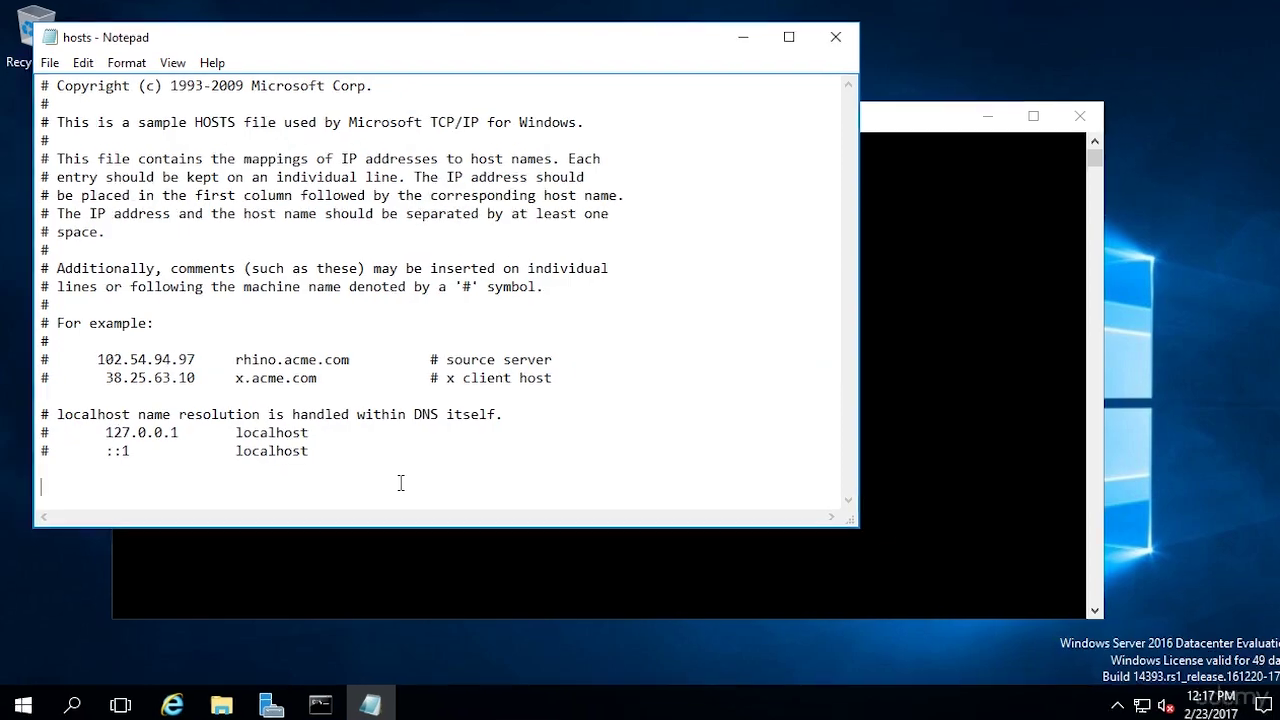
Add the line '127.0.0.1 mytestentry' to the end of the hosts file and save it
text(12)
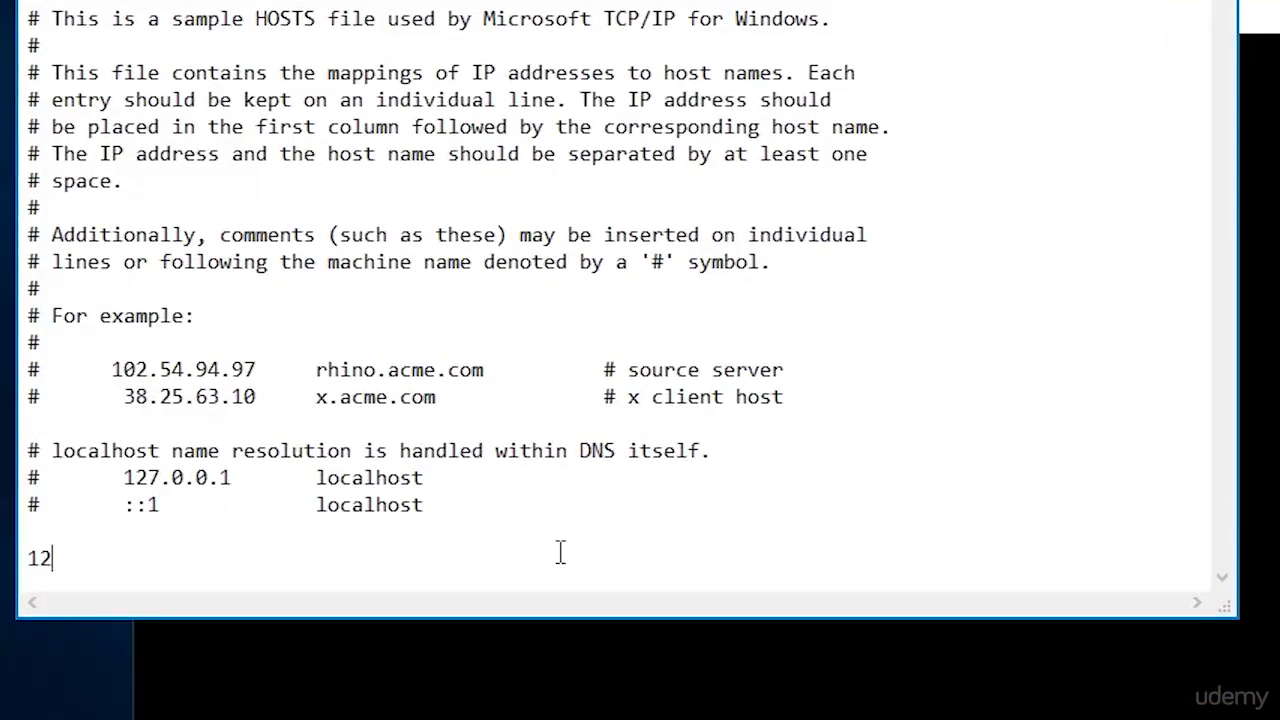
text(7.0.0.1)
text(myt)
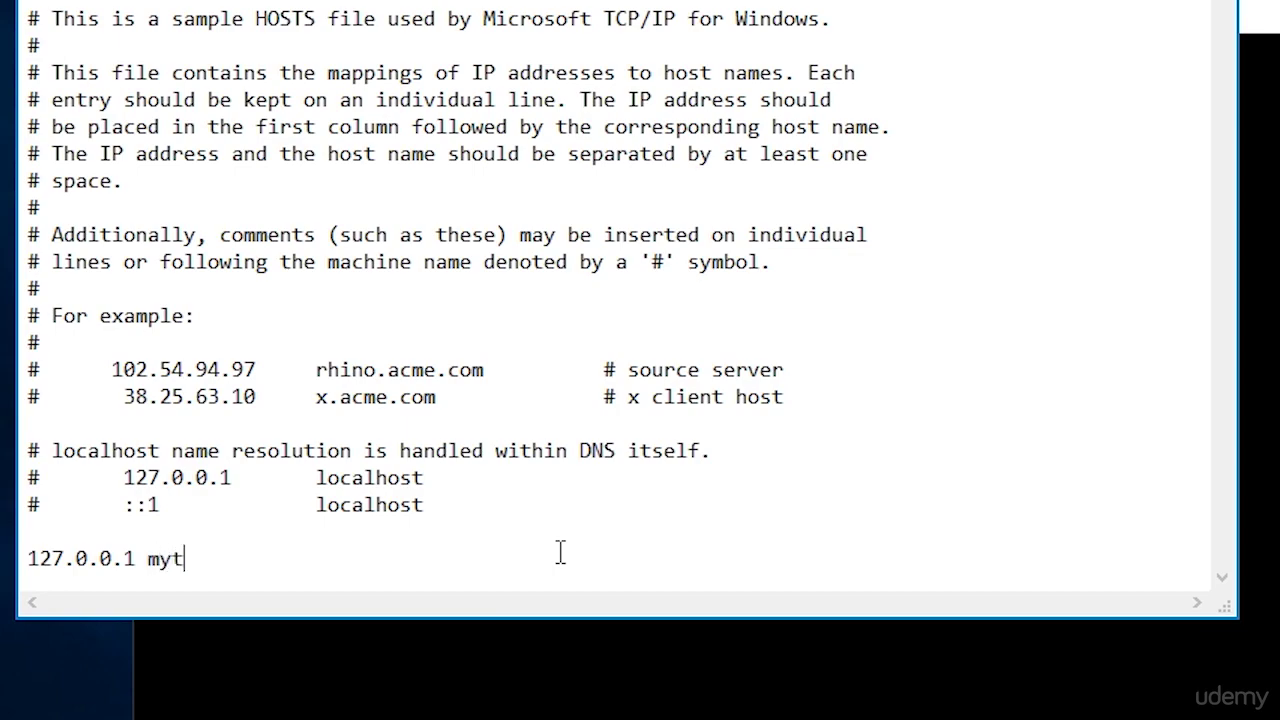
text(estentry)
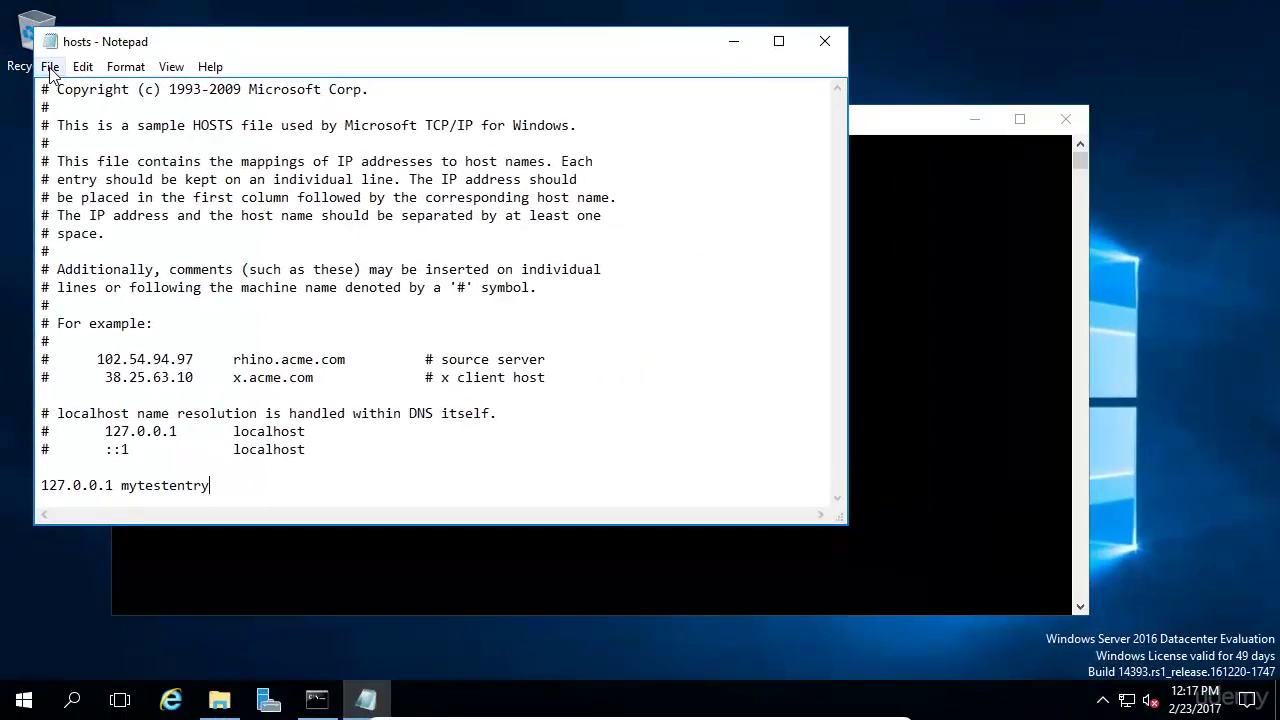
click(49, 66)
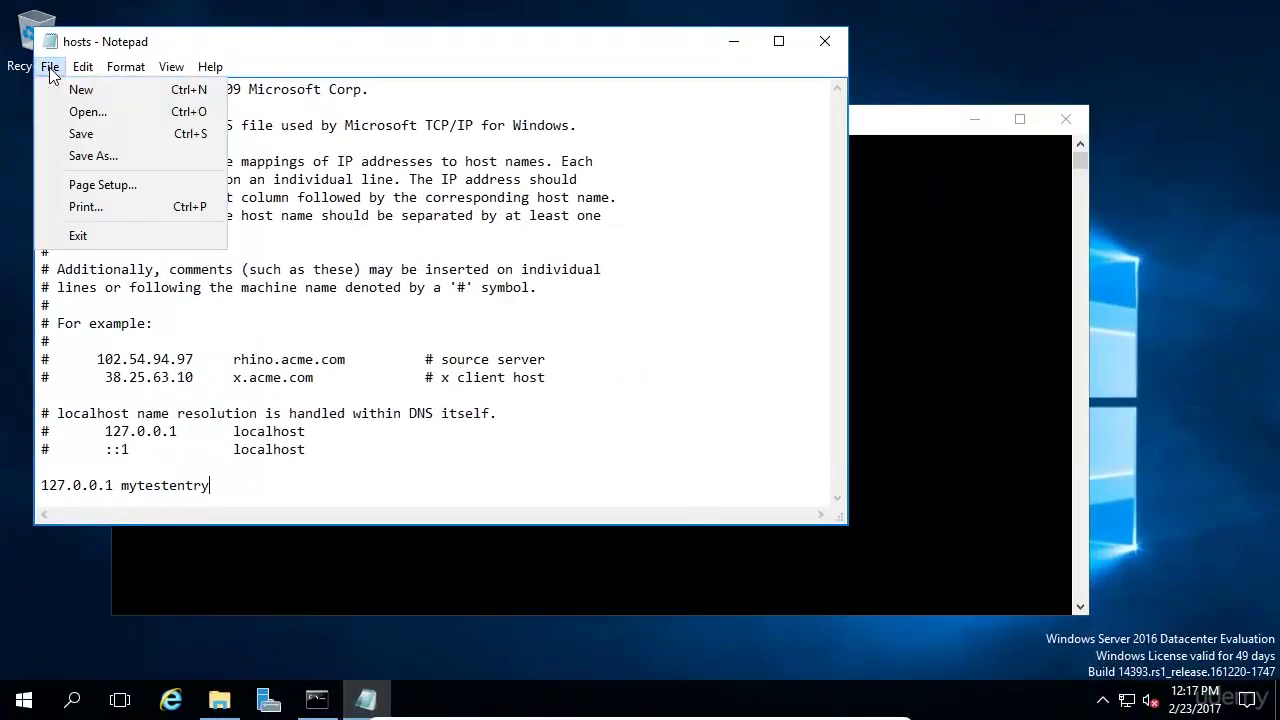
click(57, 131)
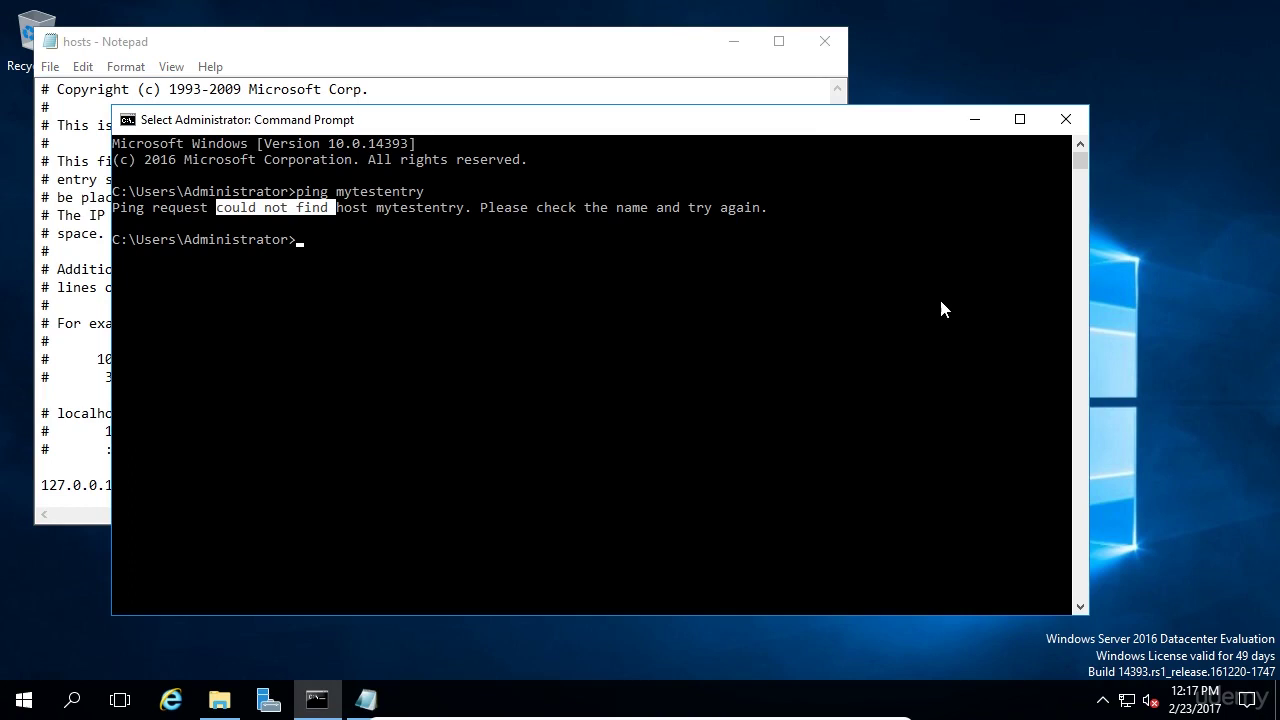
Rerun 'ping mytestentry' and highlight the resolved 127.0.0.1 address and four Reply lines
key(Up)
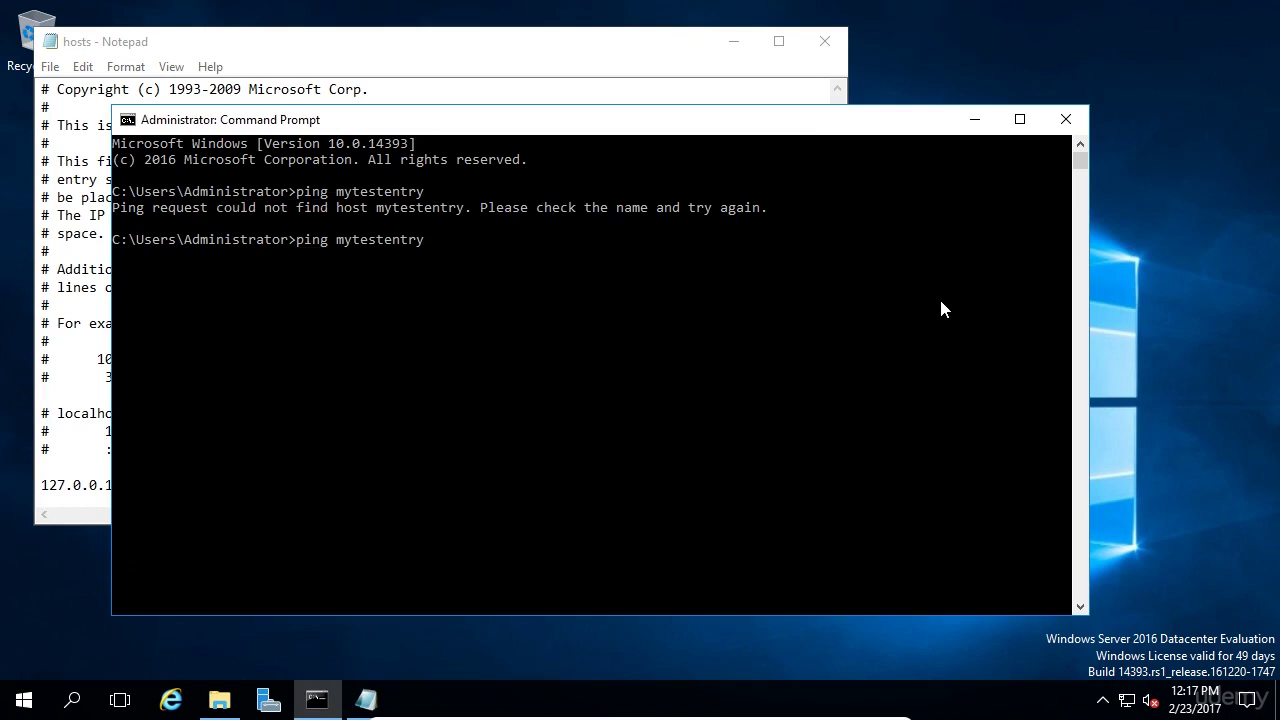
key(Return)
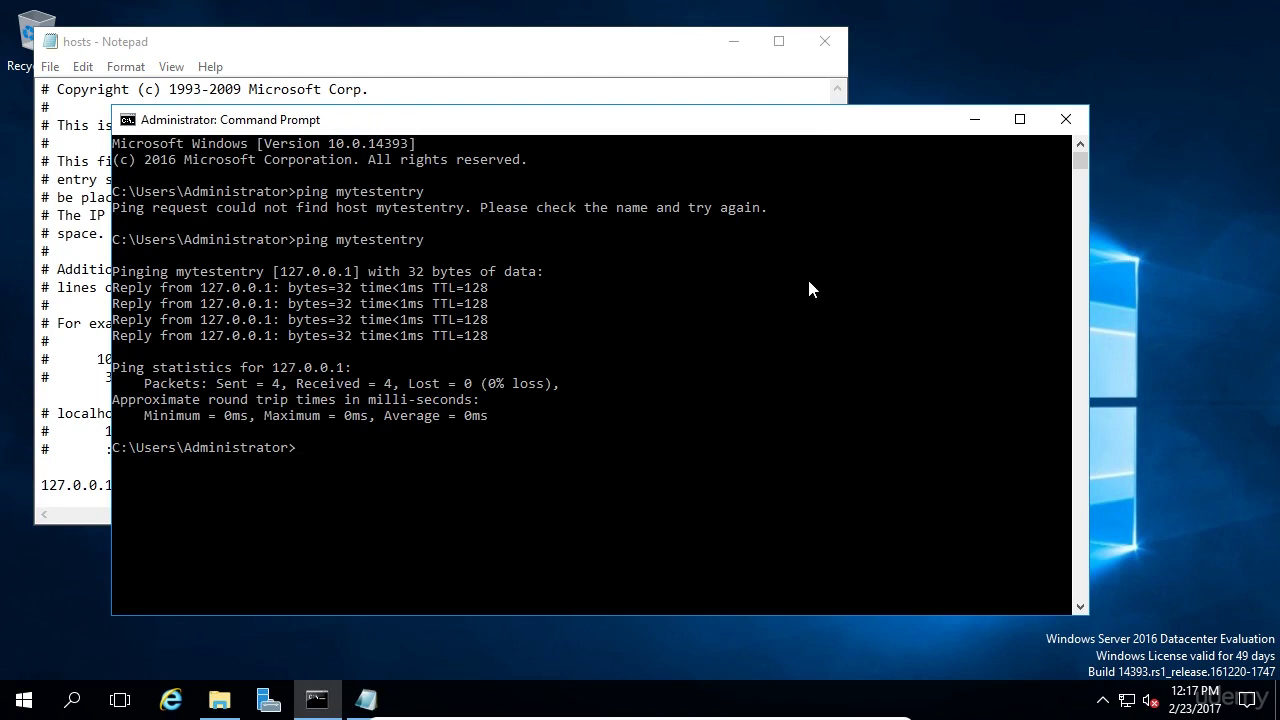
drag(115, 272, 350, 280)
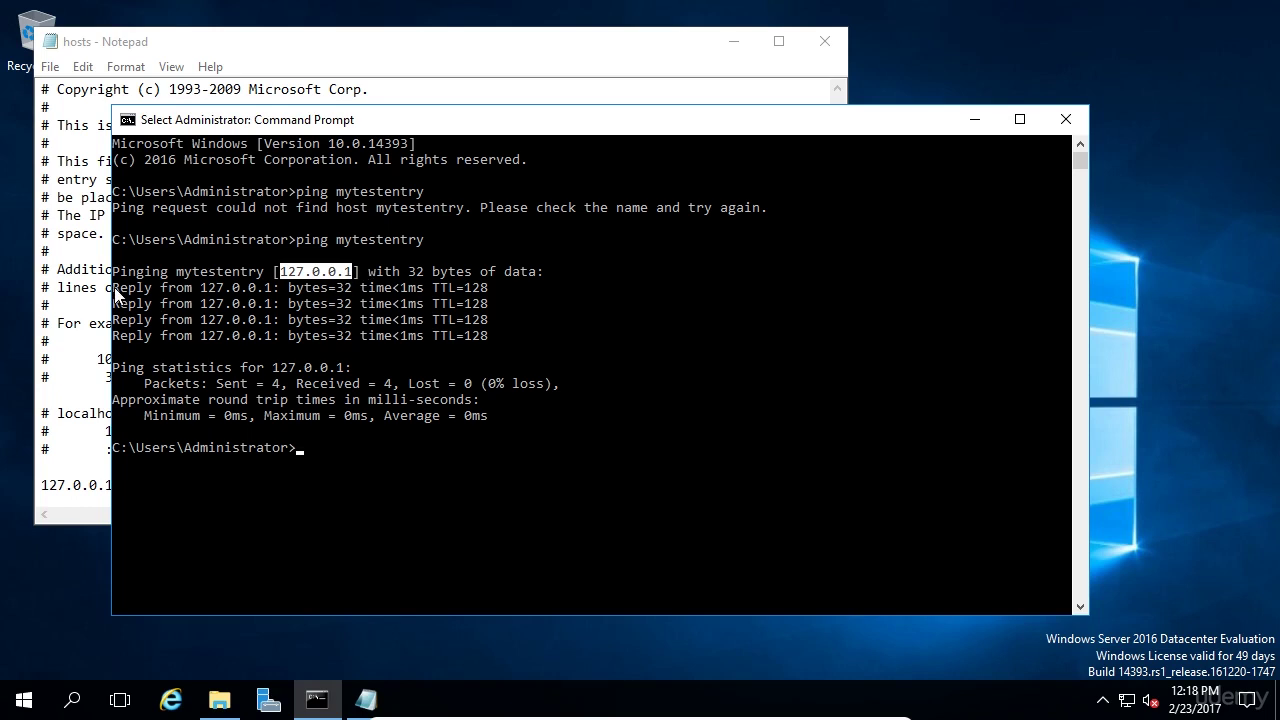
drag(116, 293, 1070, 343)
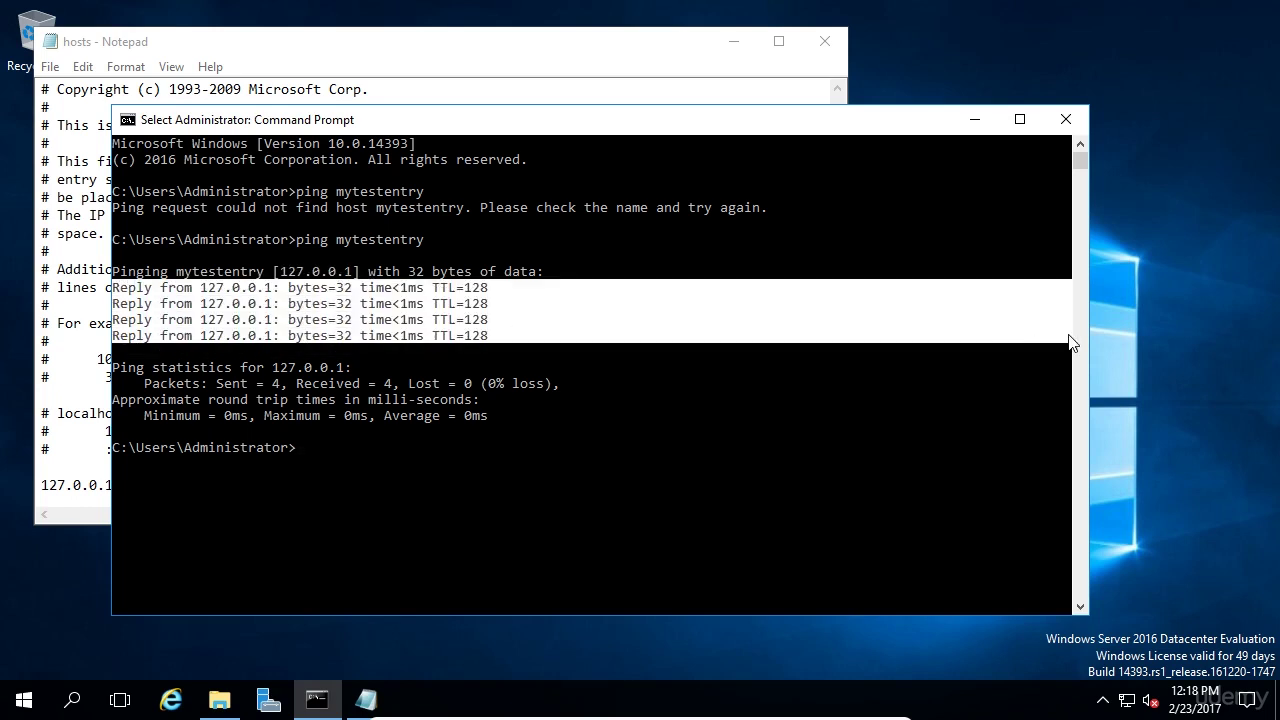
Delete the '127.0.0.1 mytestentry' line from hosts, save the file, and close Notepad
click(476, 58)
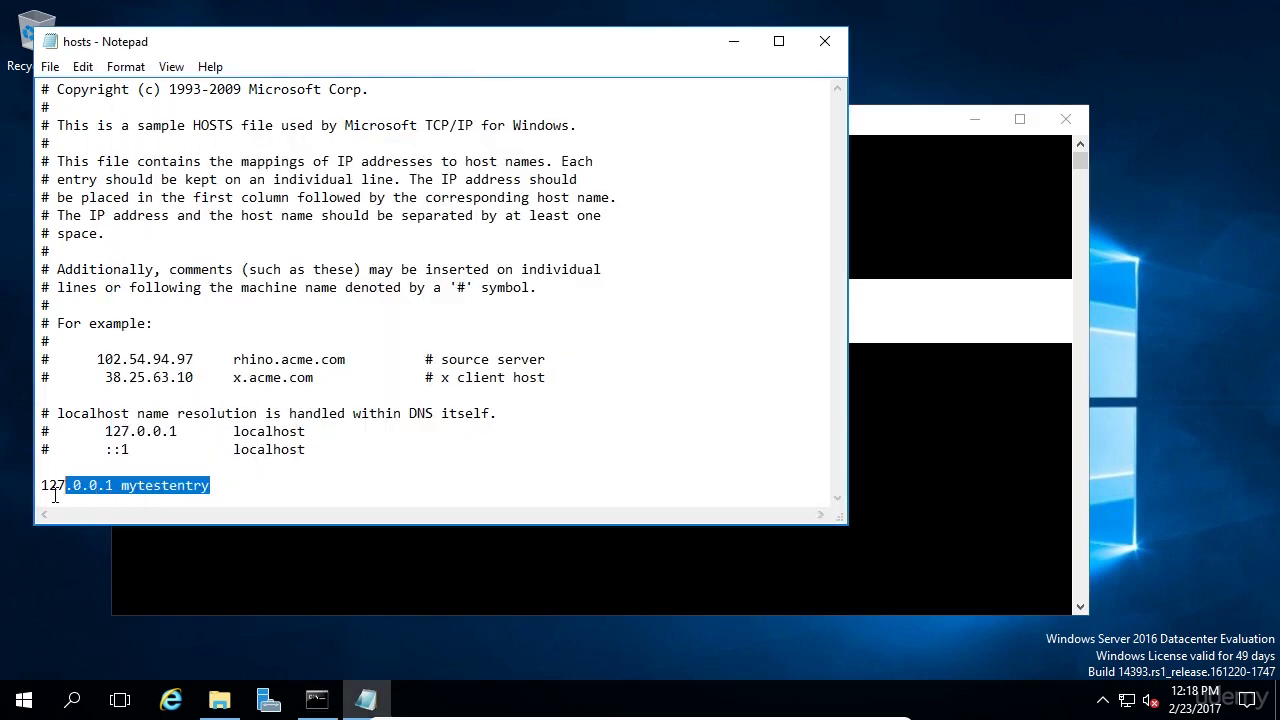
drag(55, 497, 23, 504)
key(BackSpace)
key(BackSpace)
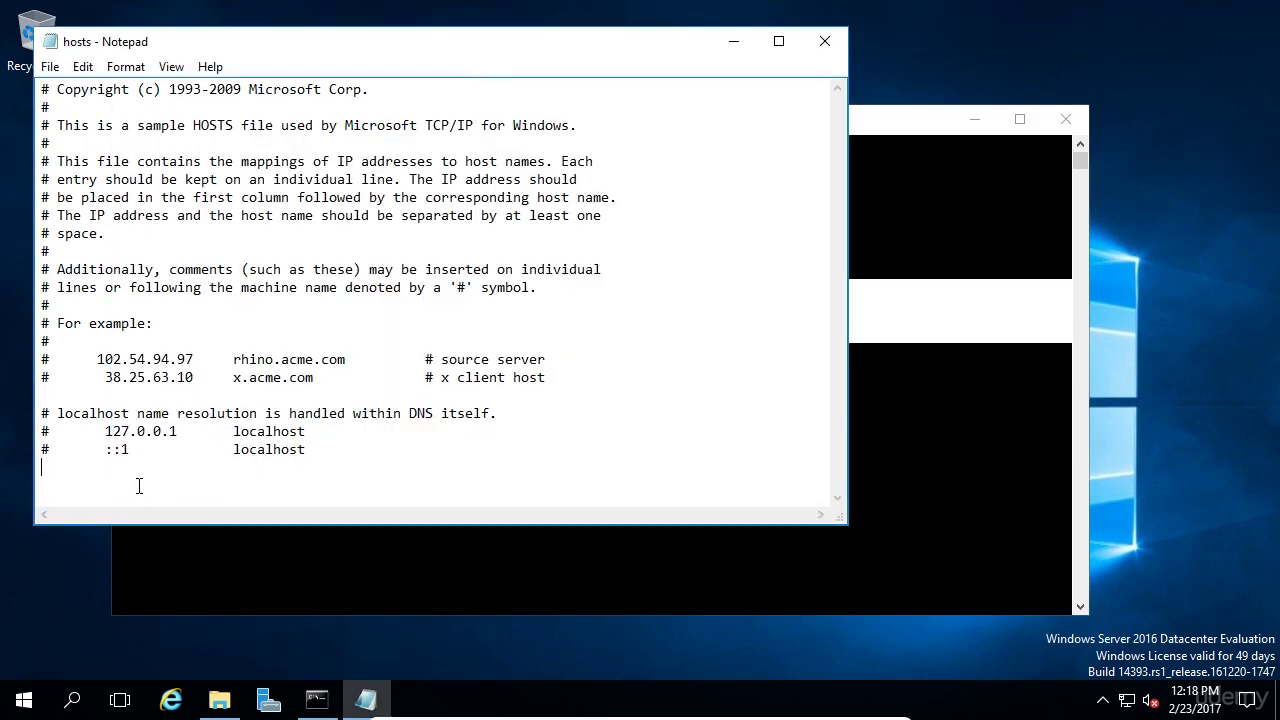
click(50, 66)
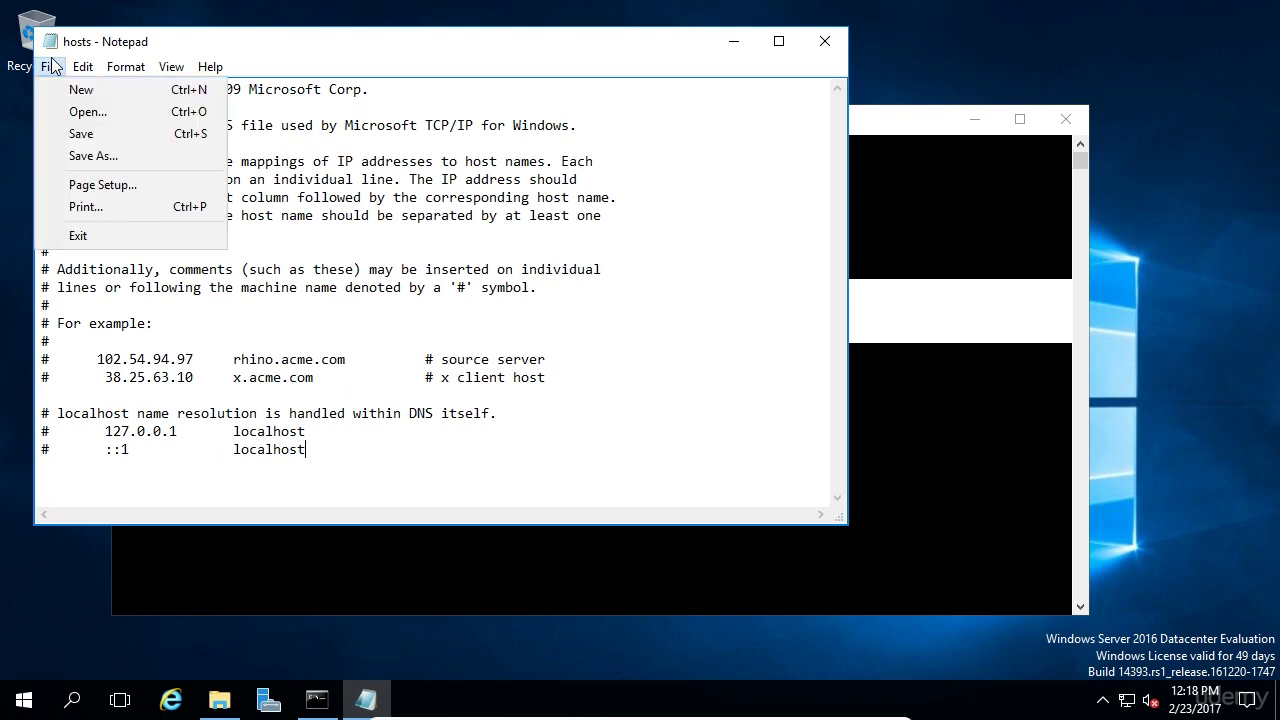
click(91, 137)
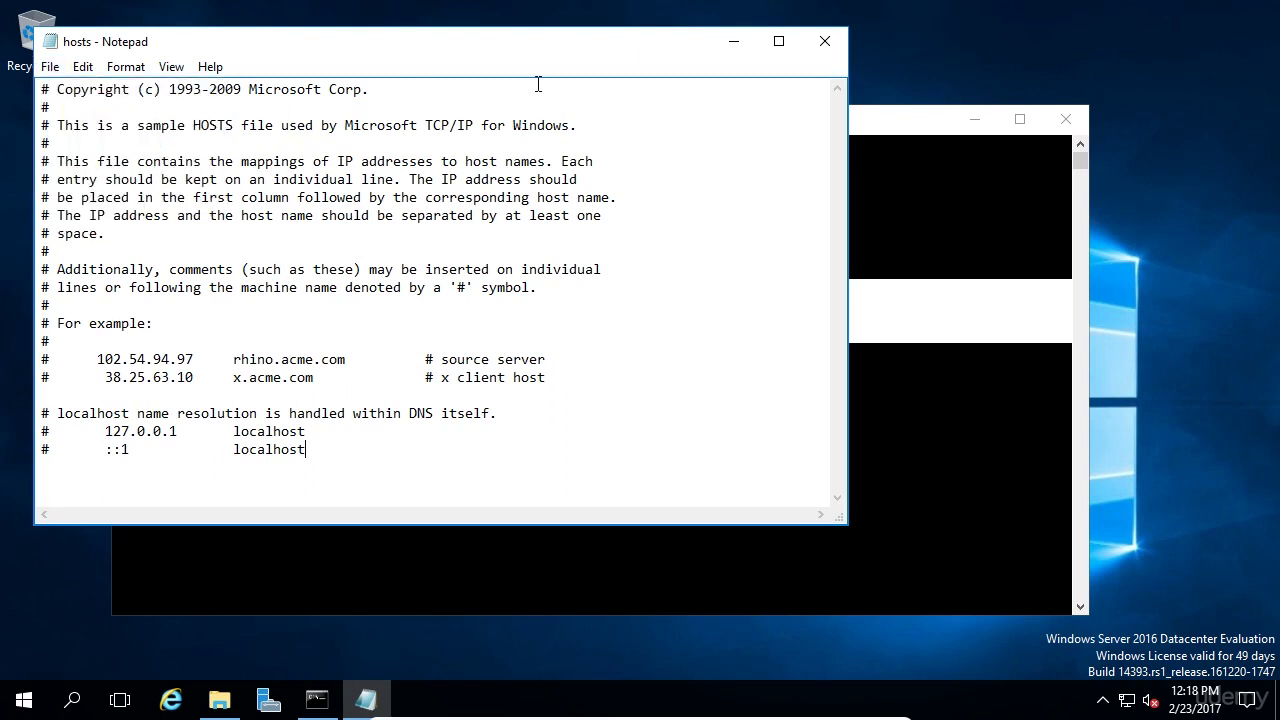
click(832, 41)
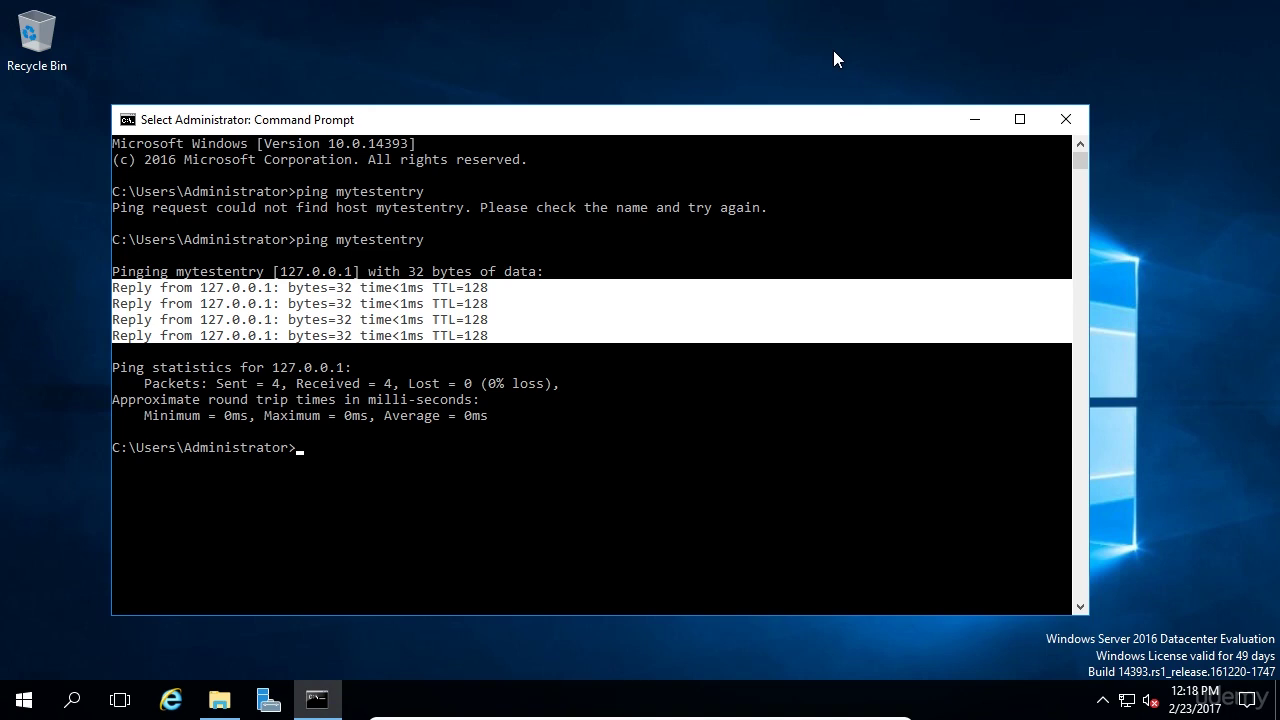
Rerun 'ping mytestentry' and highlight the 'could not find host' message confirming removal
click(776, 378)
key(Up)
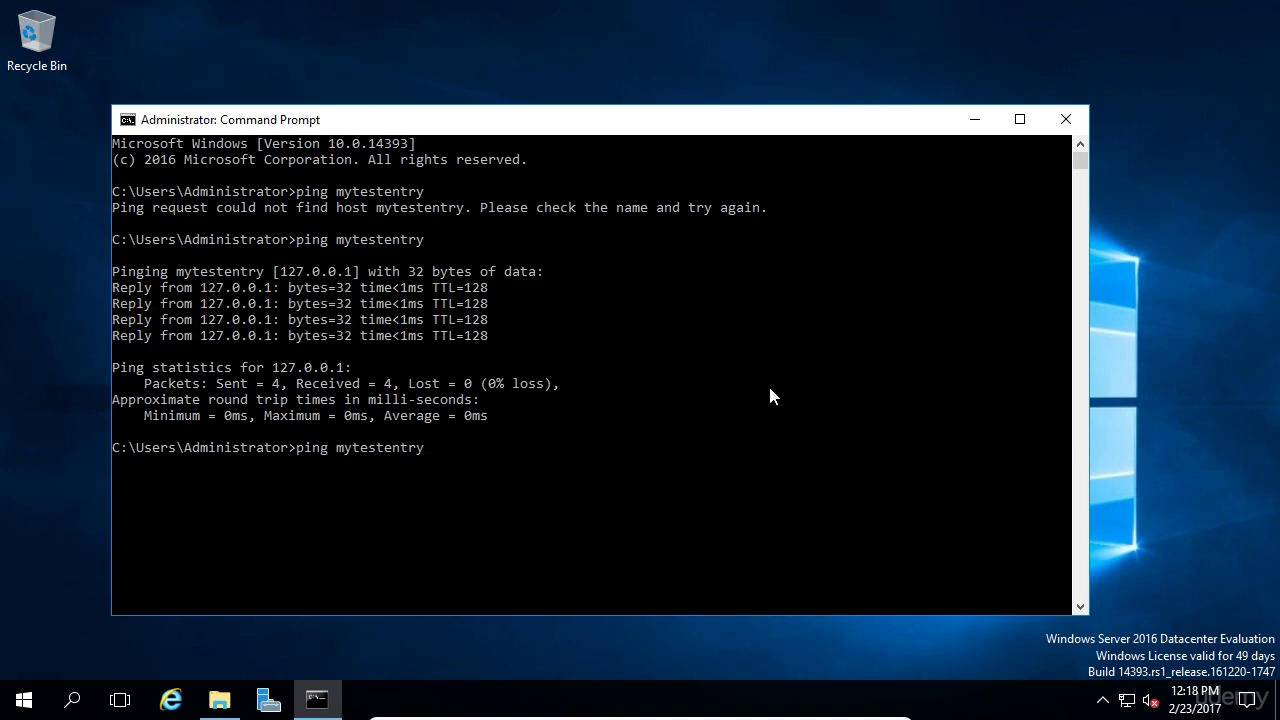
key(Return)
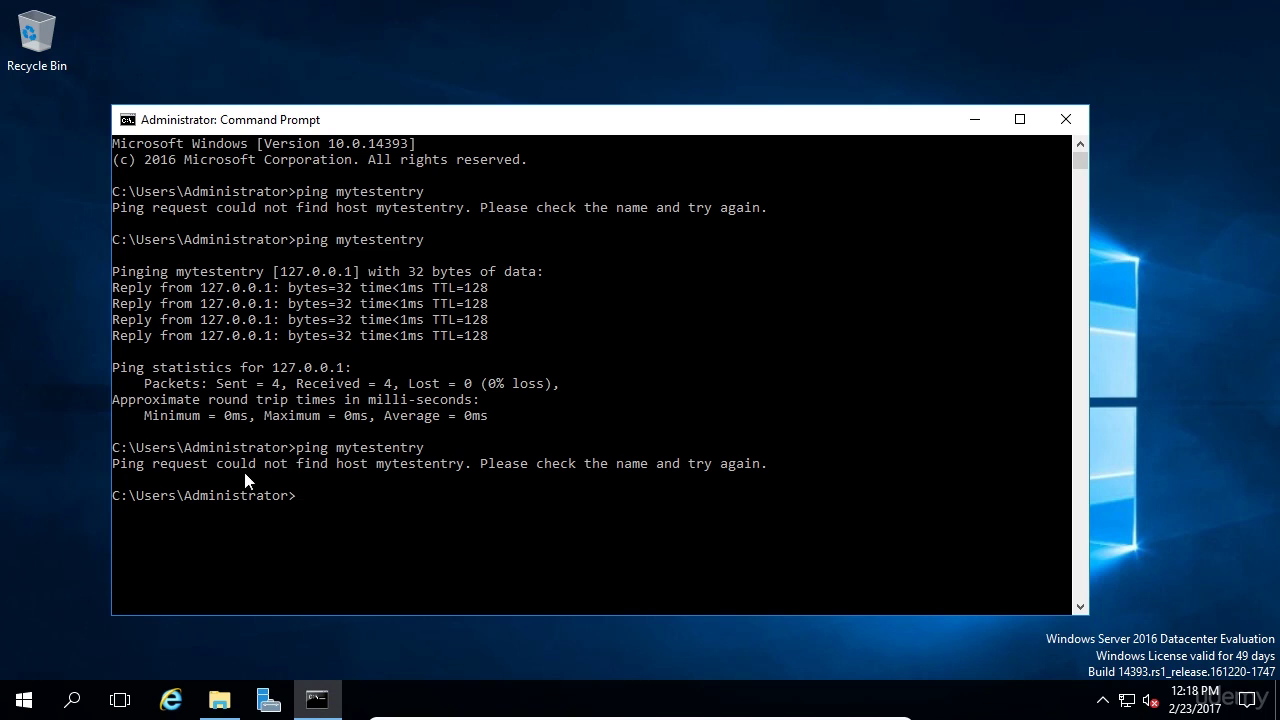
drag(216, 464, 370, 470)
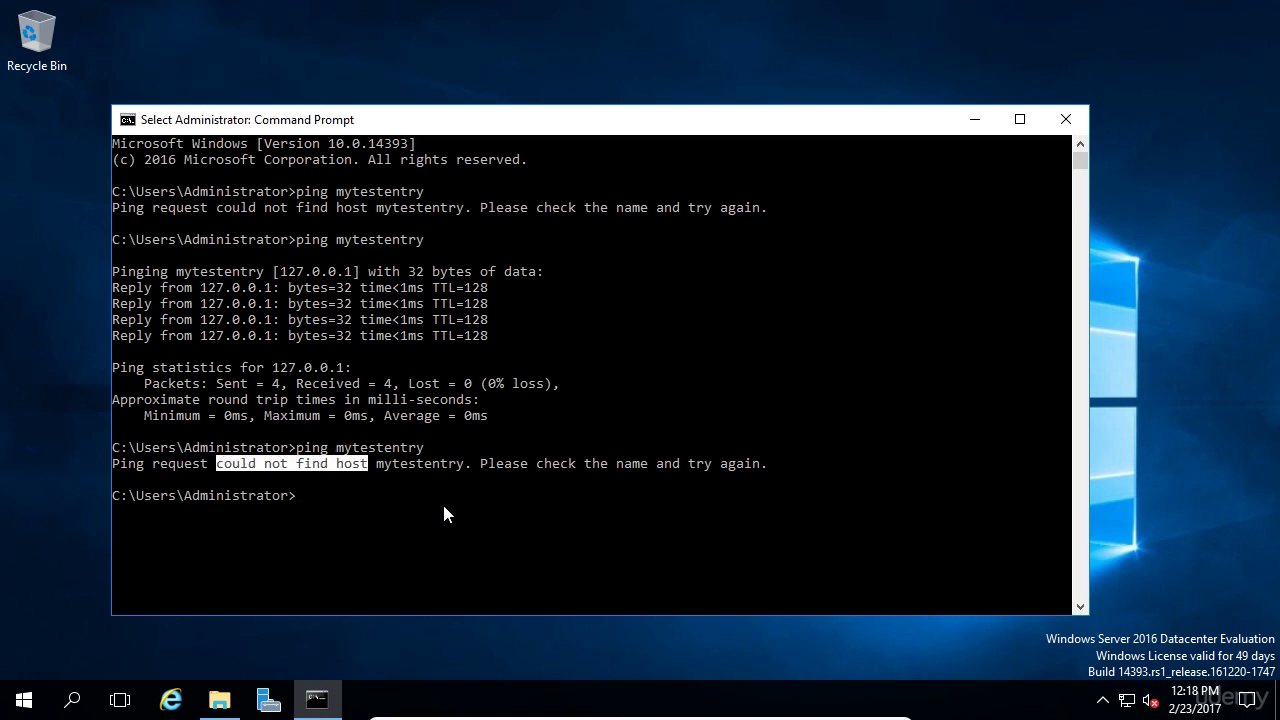